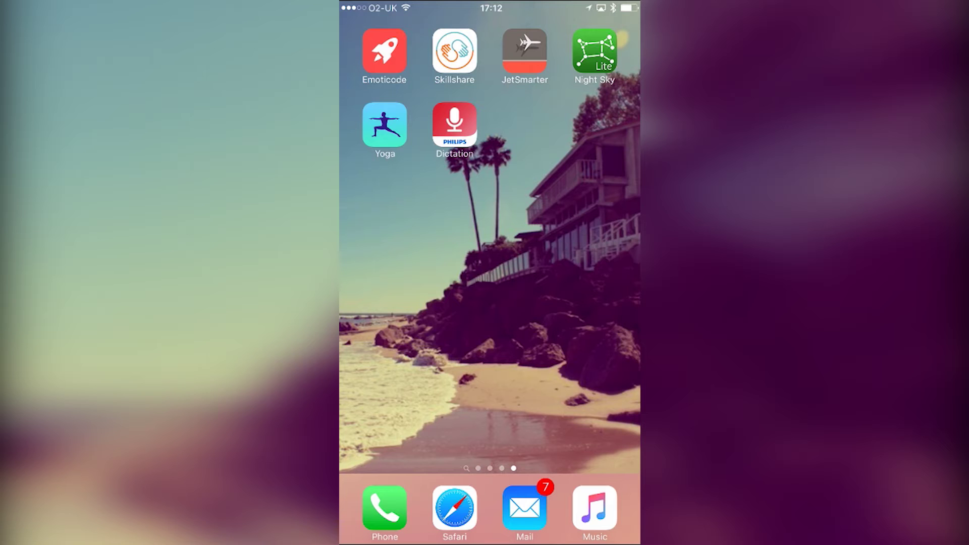
- Launch the Dictation app and finish its welcome tour to reach the empty Untitled1 recorder
click(455, 125)
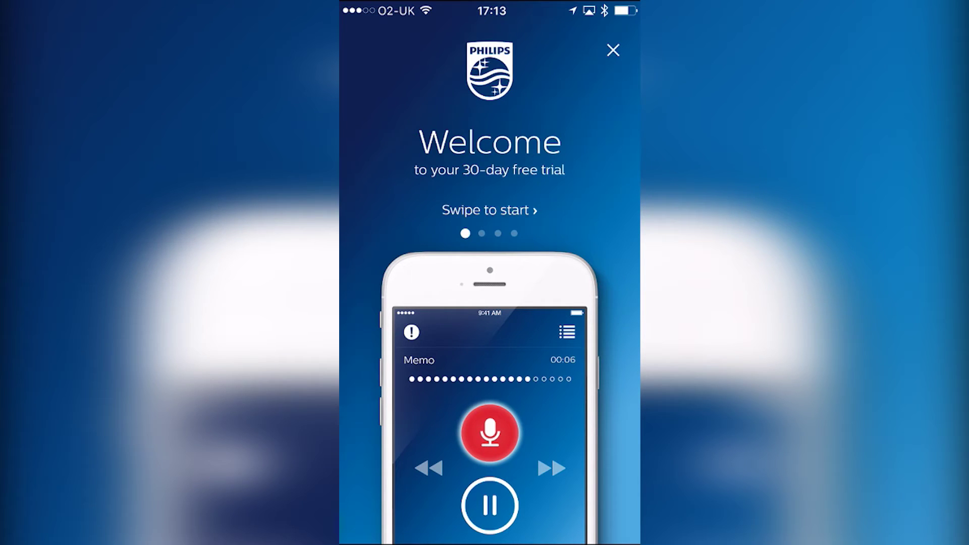
scroll(490, 273, right, 5)
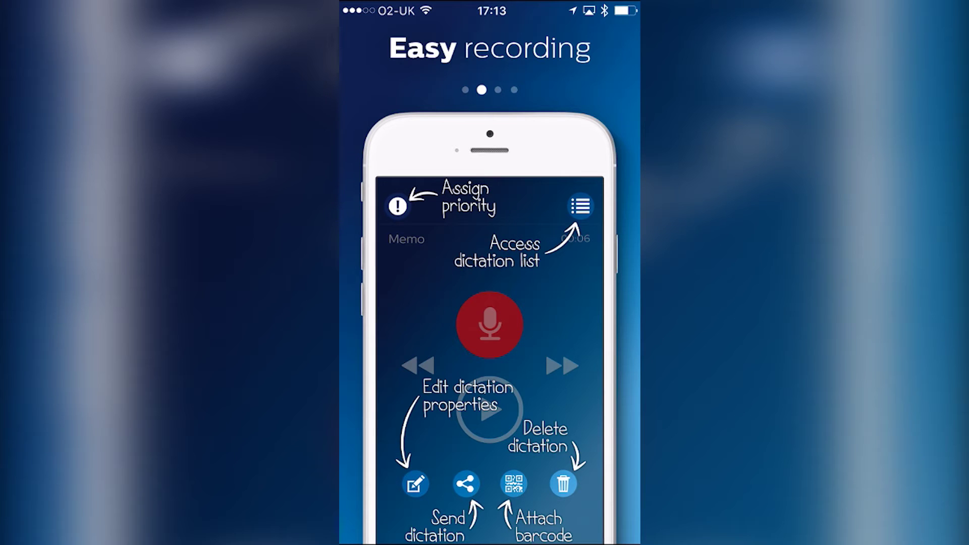
scroll(490, 273, right, 5)
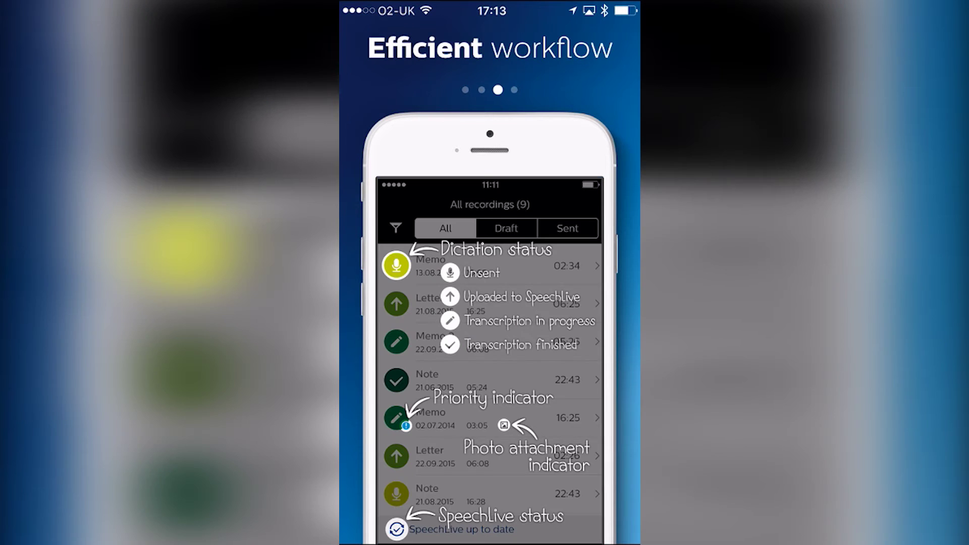
scroll(490, 273, right, 5)
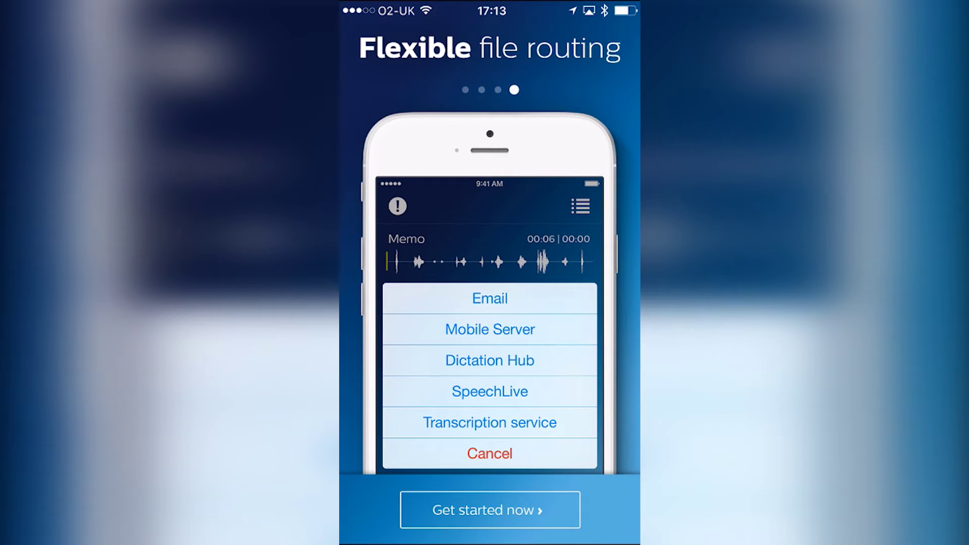
click(490, 509)
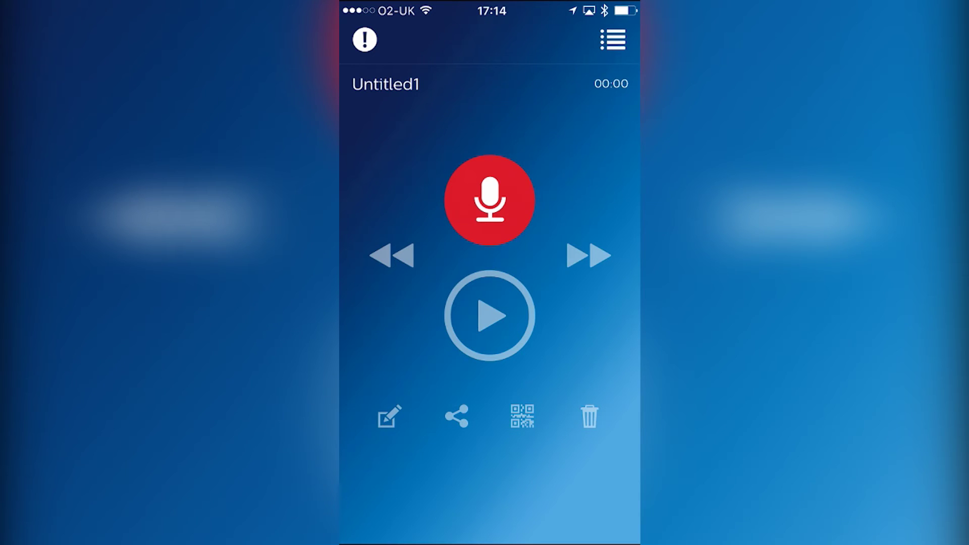
- Start recording a new dictation, bringing up the iOS microphone permission request
click(489, 200)
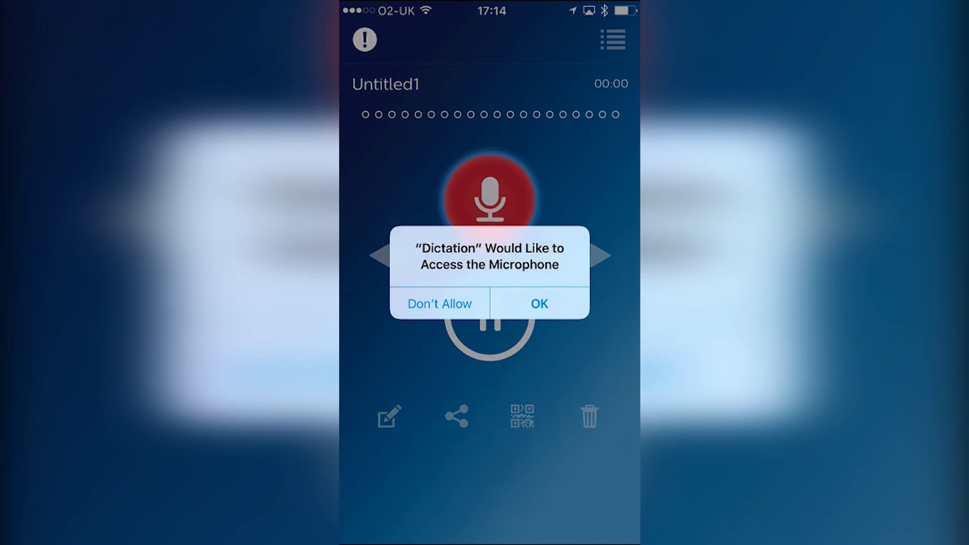
- Allow microphone access and record about 28 seconds of dictation into Untitled1
click(539, 303)
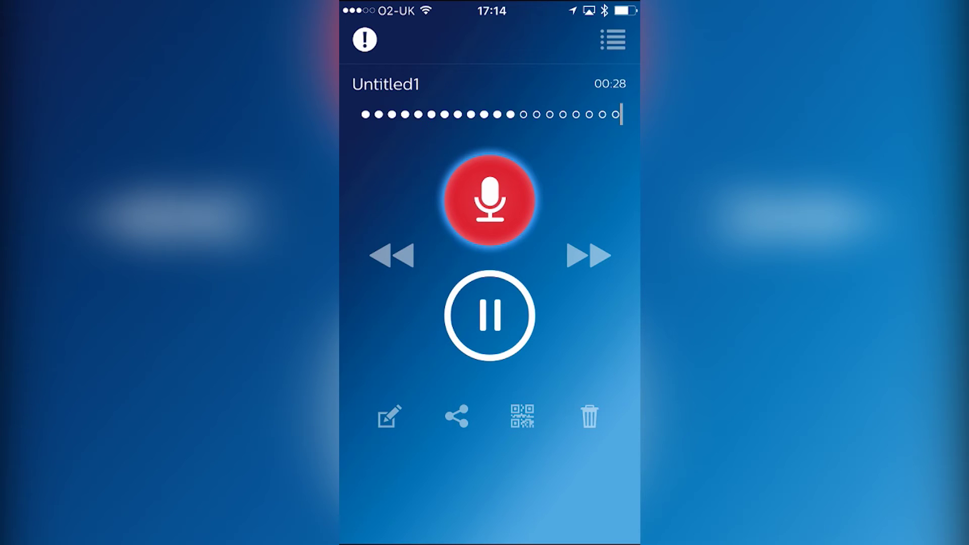
click(490, 316)
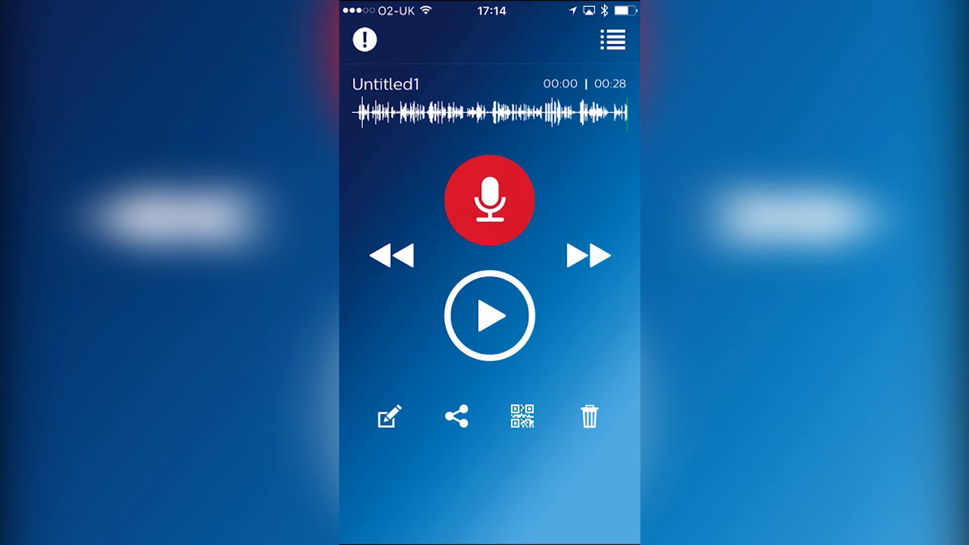
- Rename the Untitled1 recording to 'tester' and start playing it back
click(389, 415)
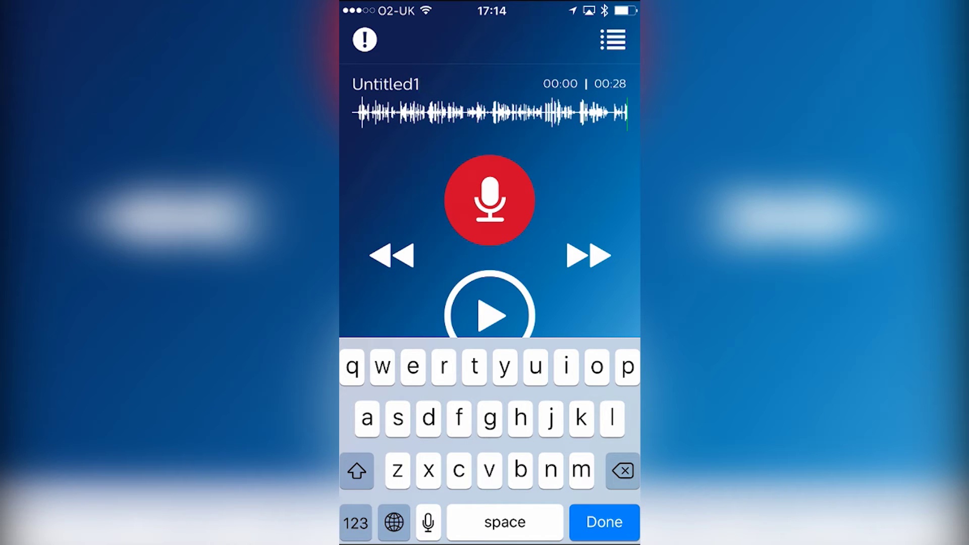
key(BackSpace)
key(BackSpace)
key(BackSpace)
key(BackSpace)
key(BackSpace)
key(BackSpace)
key(BackSpace)
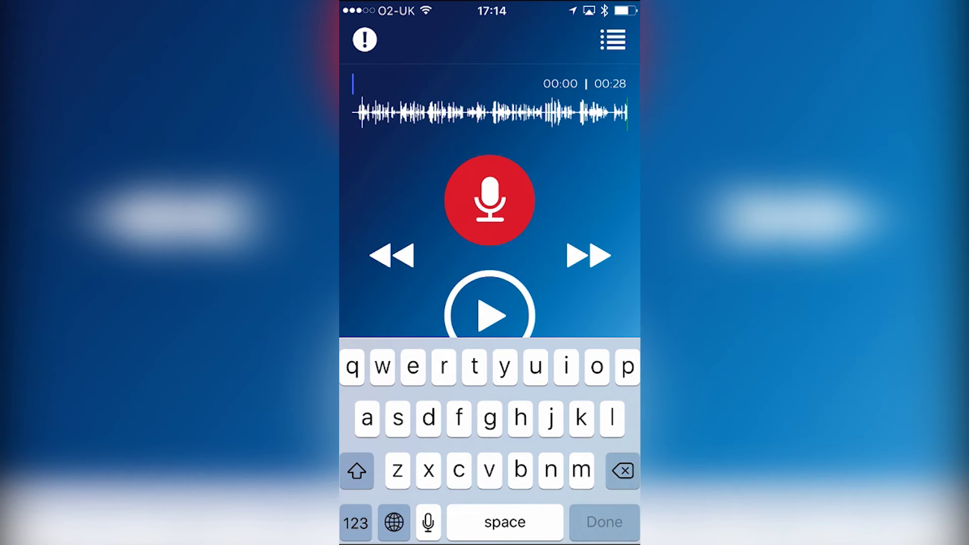
text(tester)
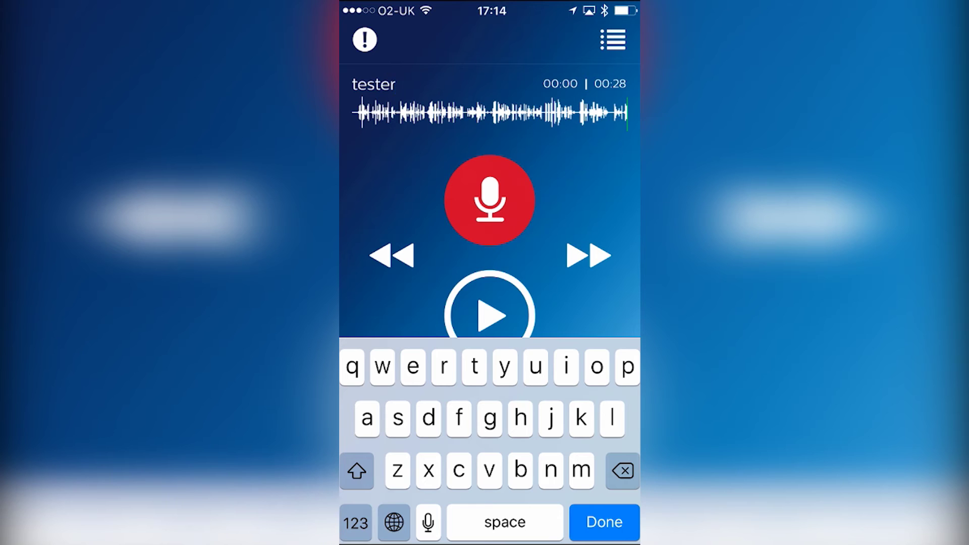
key(Return)
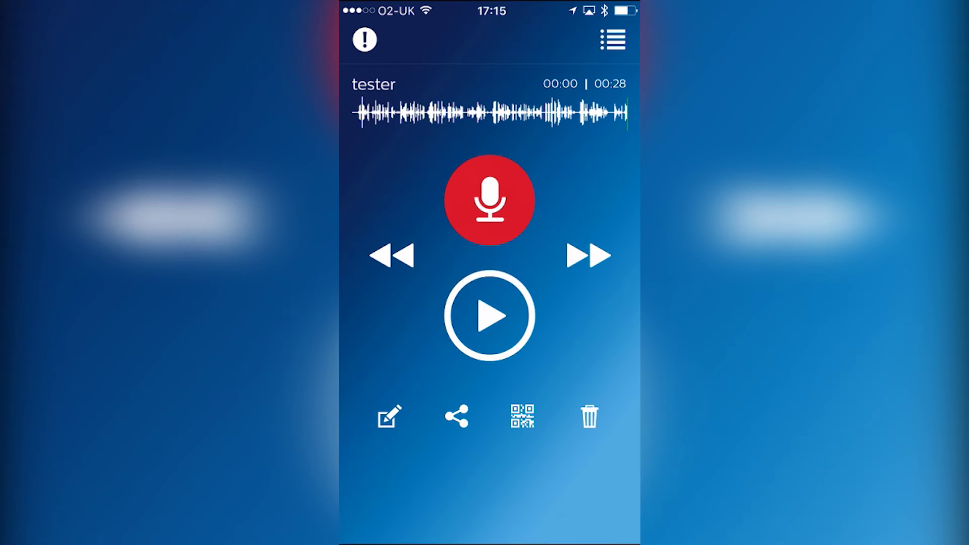
click(490, 316)
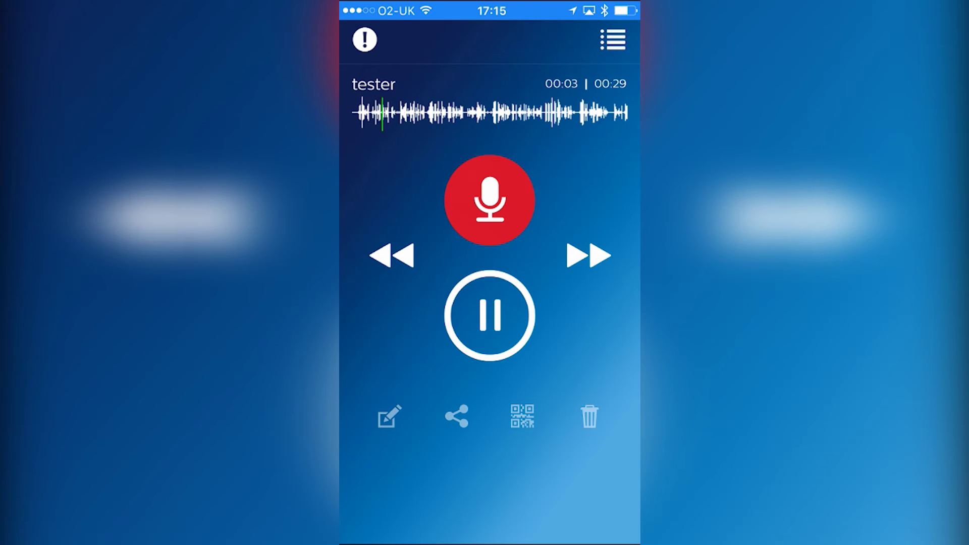
- Pause playback, jump to about 00:19, play and pause again, then bring up sharing for tester
click(490, 316)
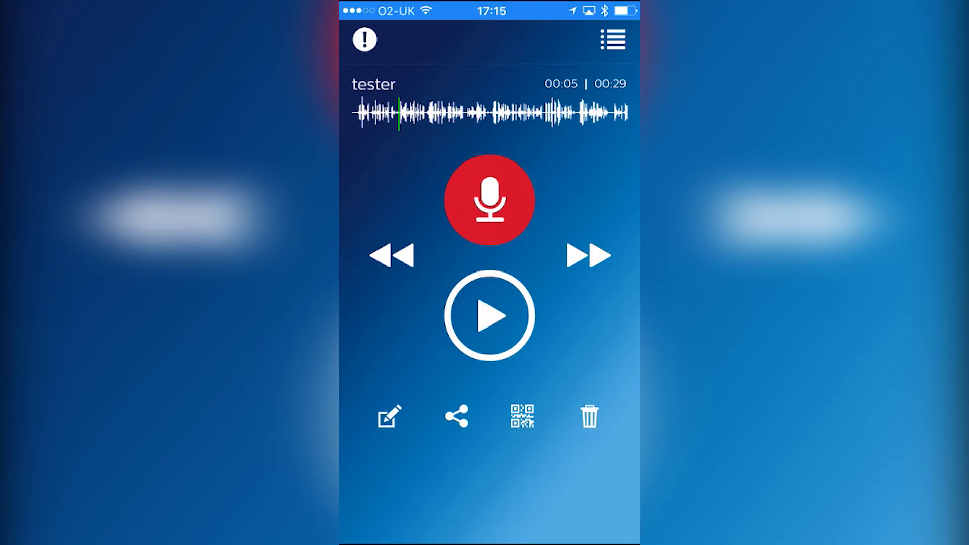
drag(399, 114, 536, 114)
click(490, 316)
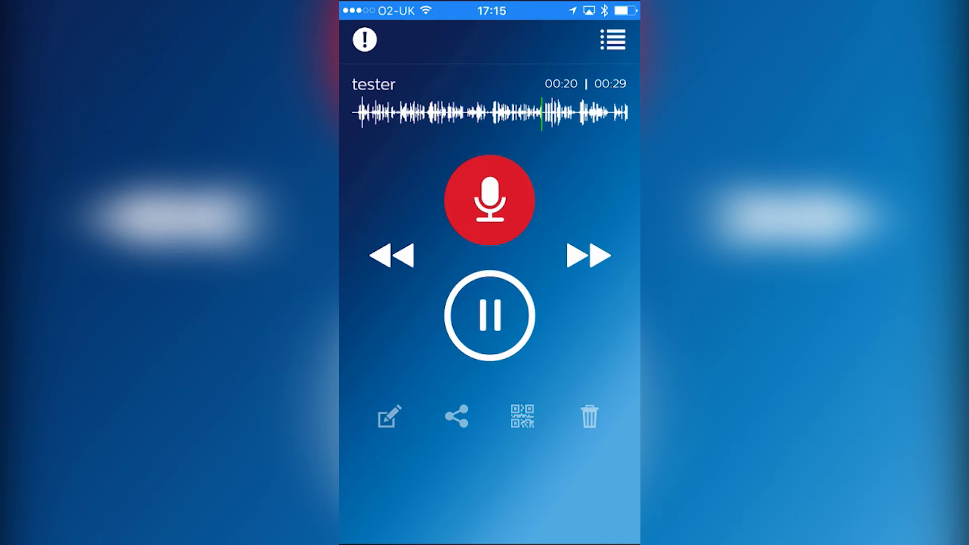
click(490, 316)
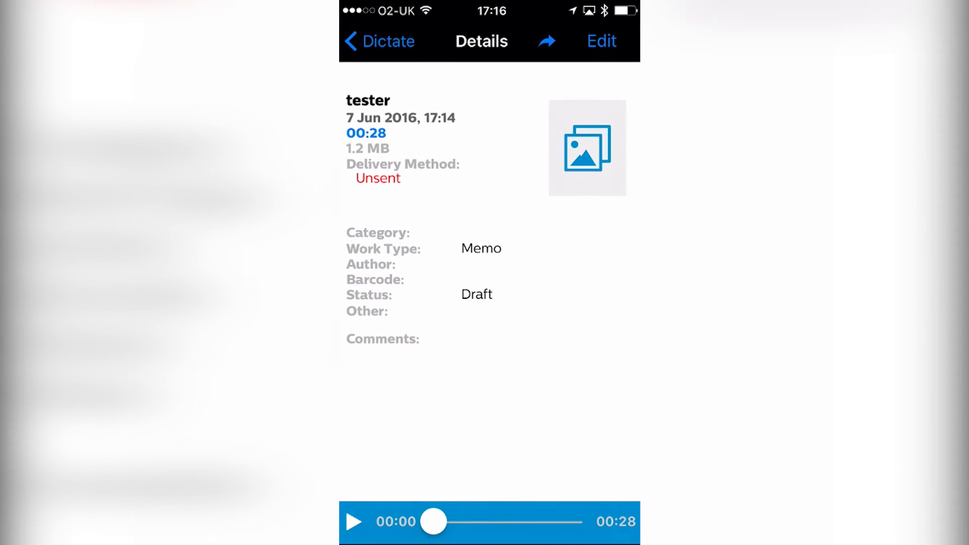
click(378, 41)
- Cancel the email share, dismiss the camera alert, and go to the All Recordings list showing tester
click(457, 415)
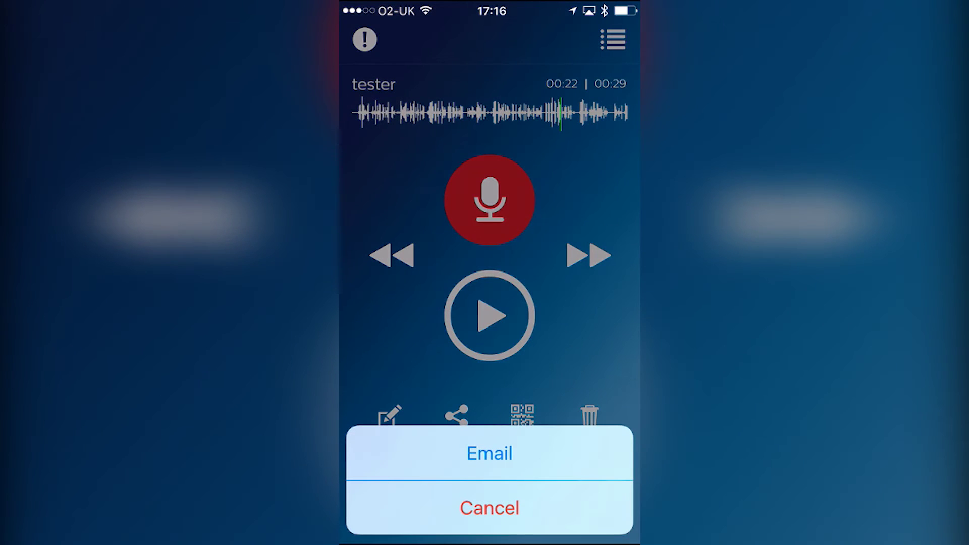
click(489, 508)
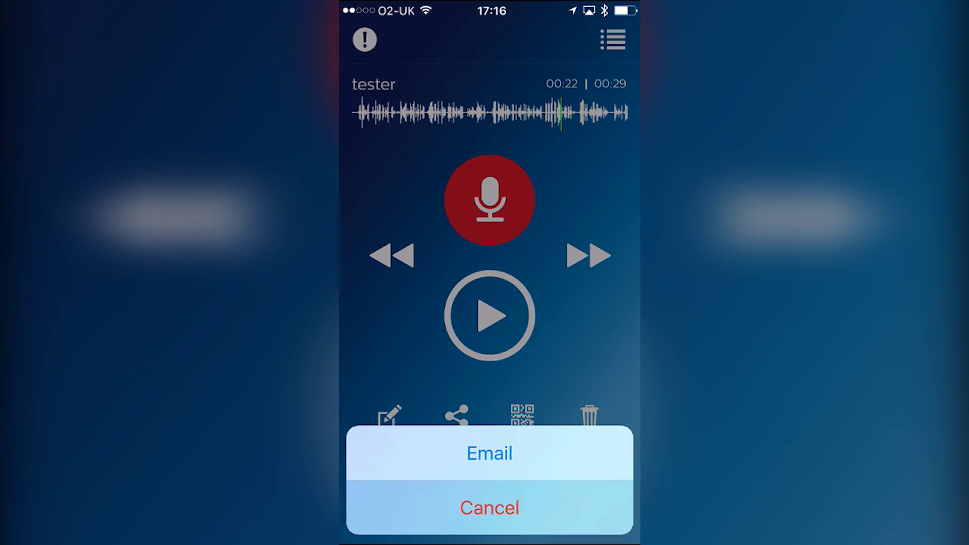
click(522, 415)
click(538, 303)
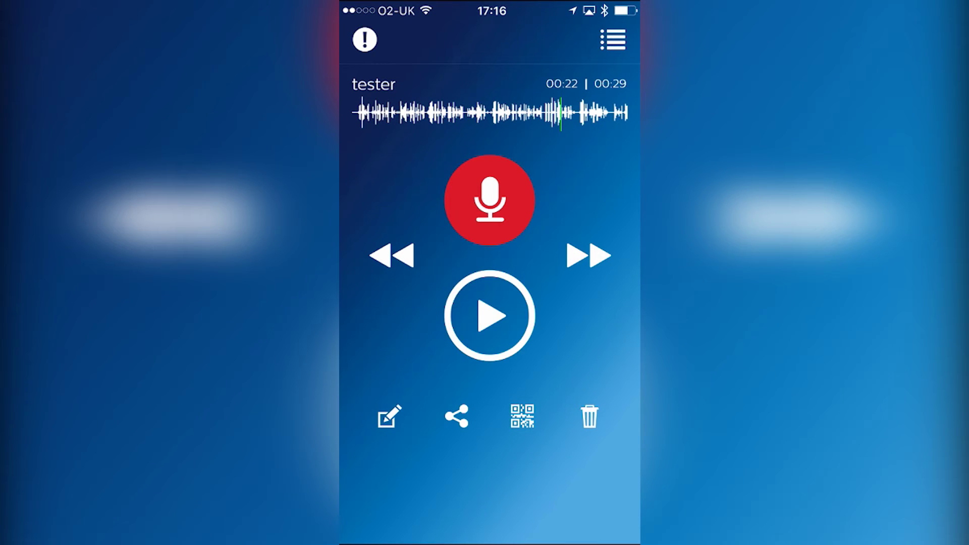
click(613, 40)
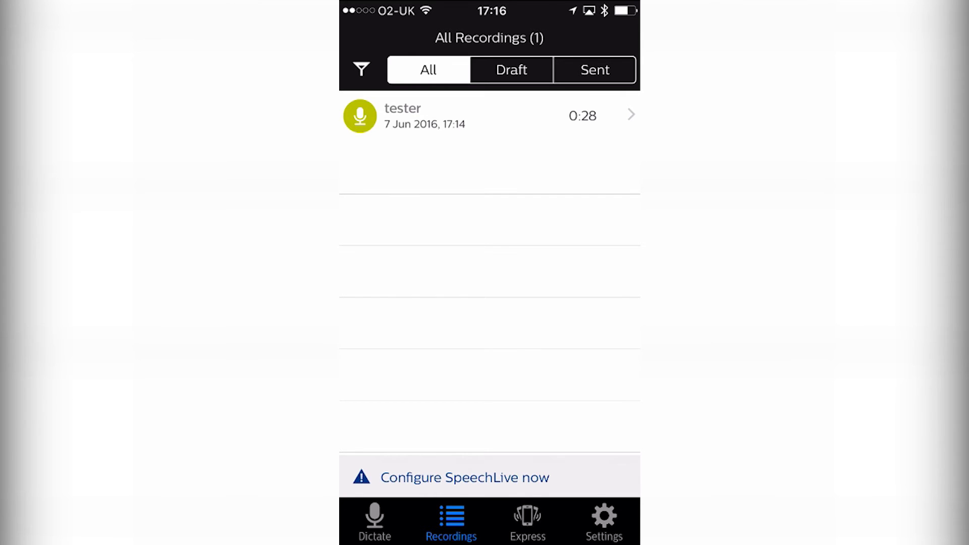
click(465, 477)
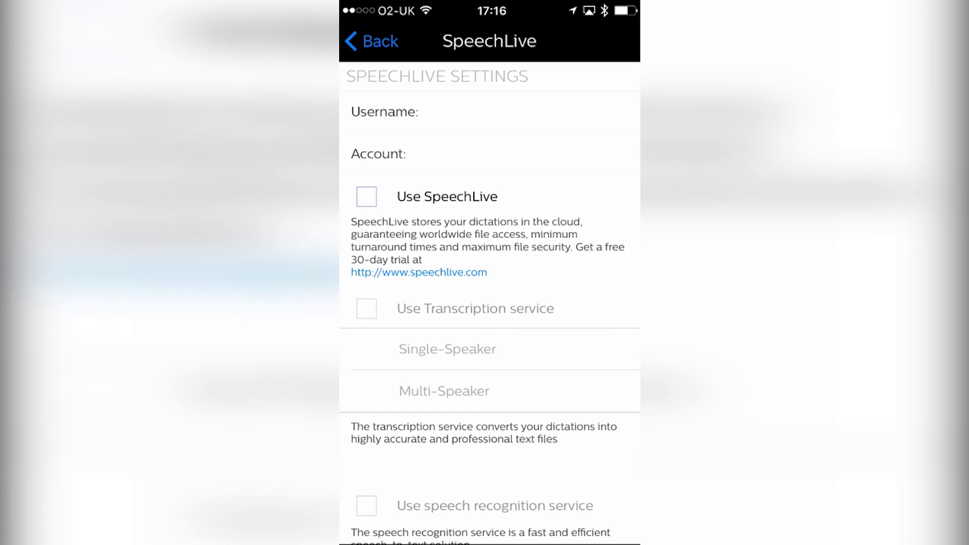
click(370, 41)
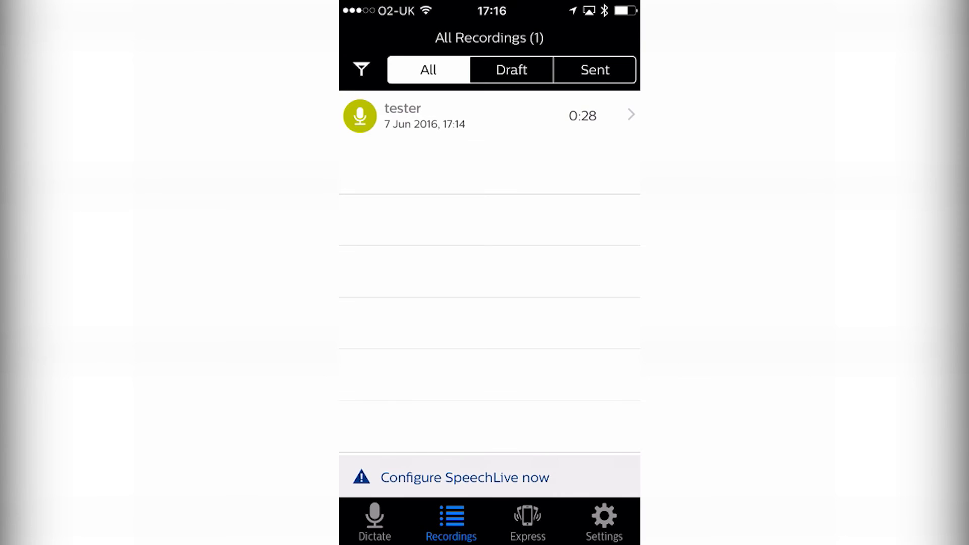
click(469, 115)
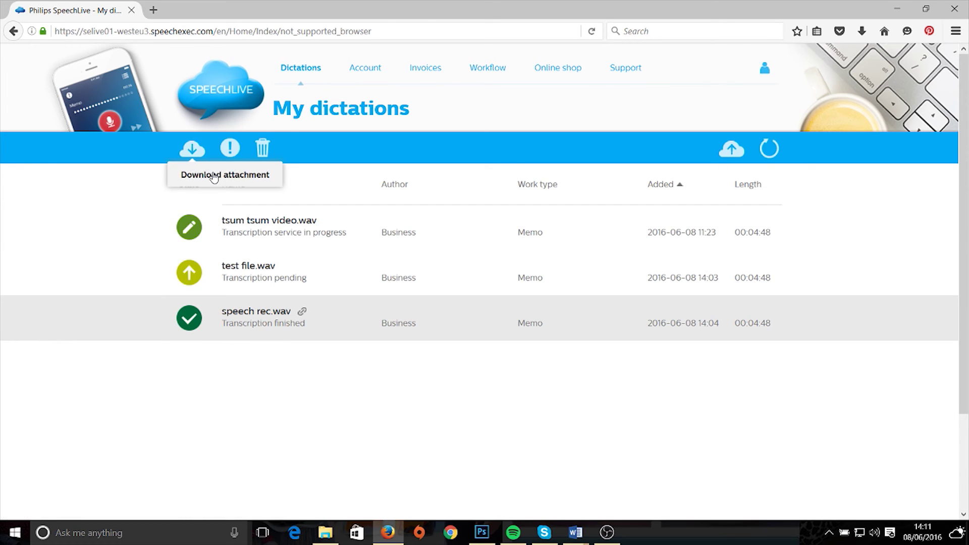
- Download the finished transcription of speech rec.wav and open the RTF in Word
click(214, 176)
click(462, 305)
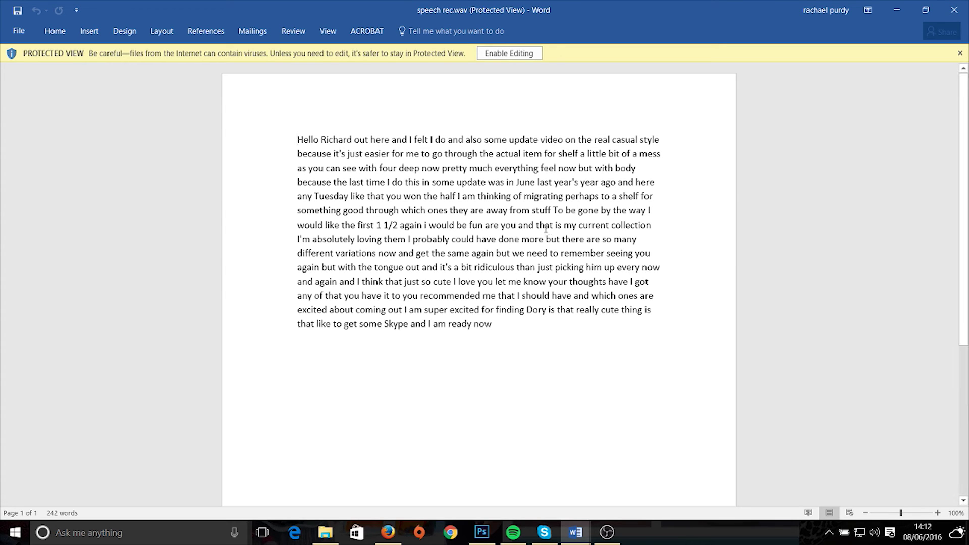
- Leave Word and switch back toward the recorder's All Recordings list
click(388, 532)
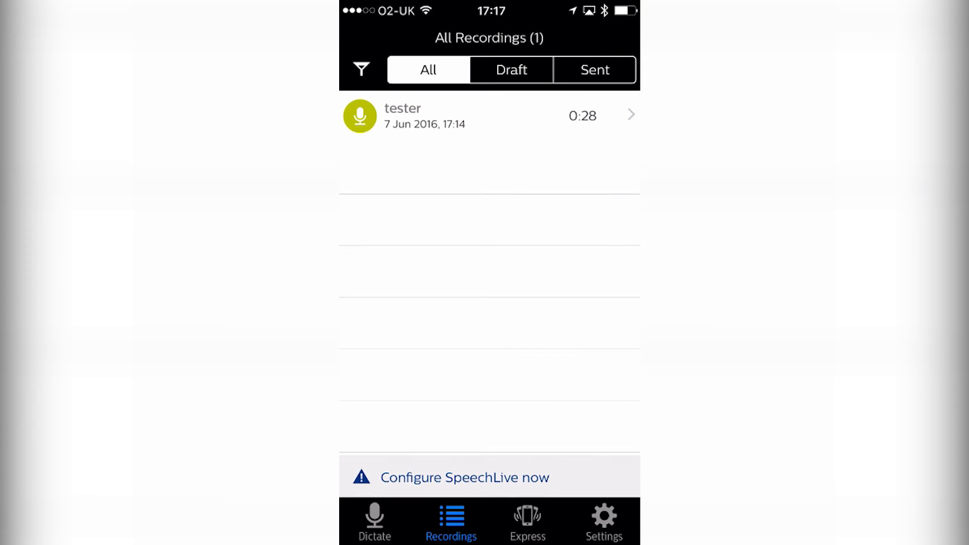
- Record Express2 by shaking in Express mode, play it back from All Recordings, then return to the list
click(528, 521)
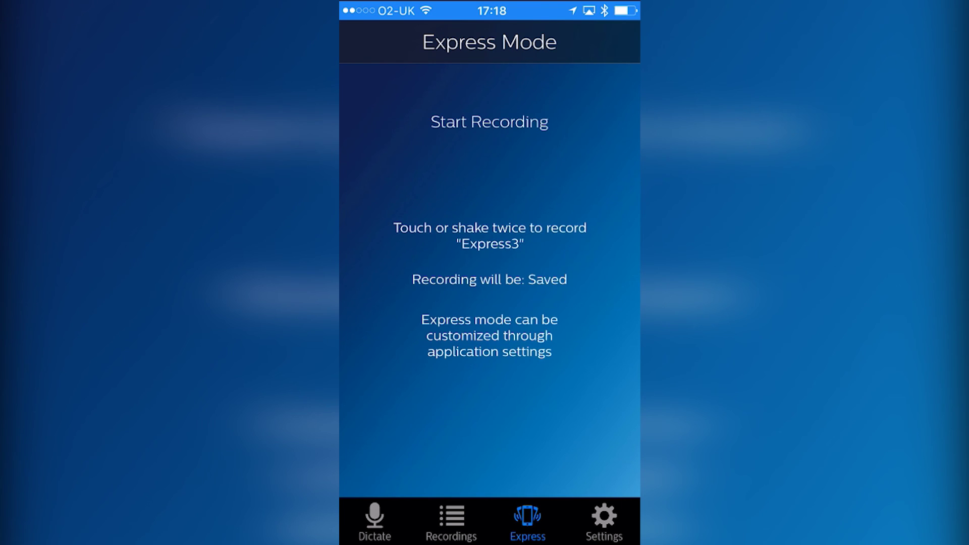
click(452, 521)
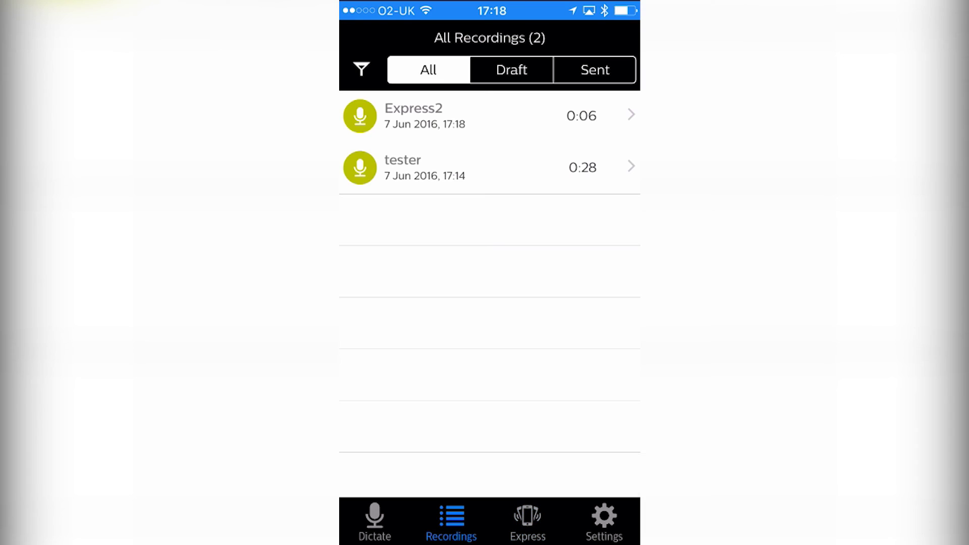
click(469, 115)
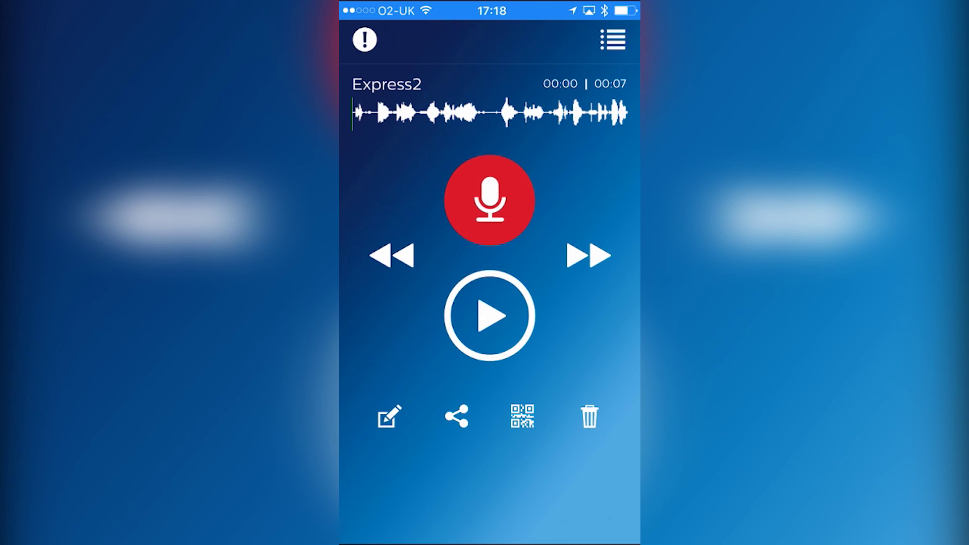
click(489, 315)
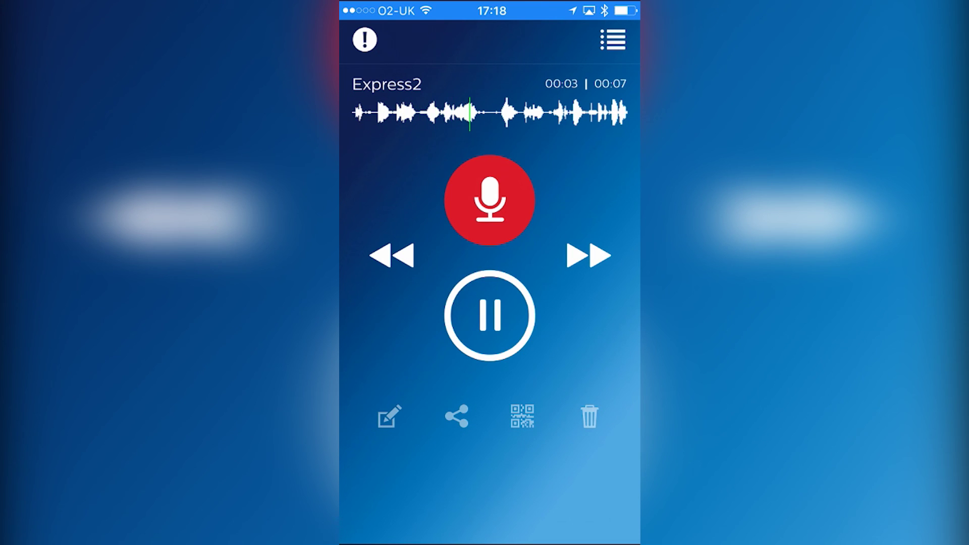
click(613, 39)
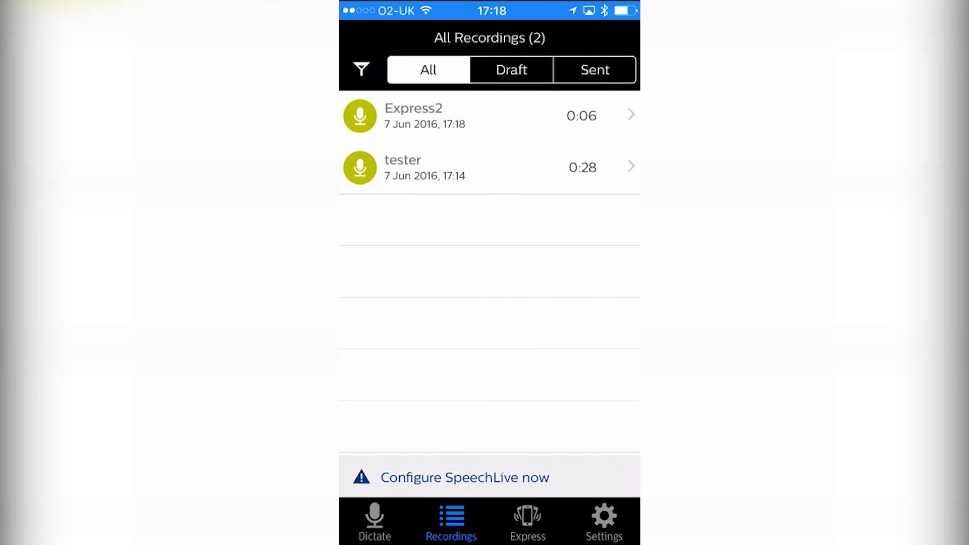
click(604, 521)
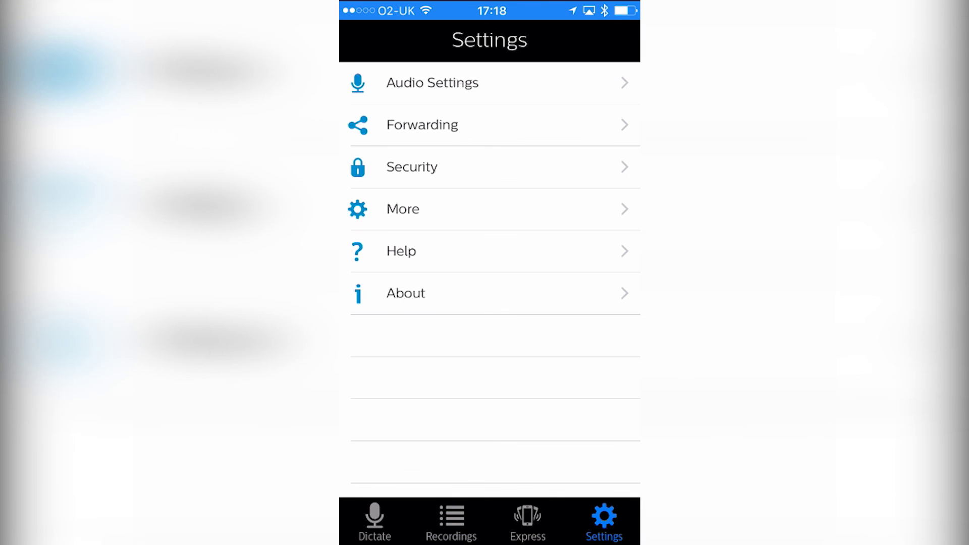
click(432, 82)
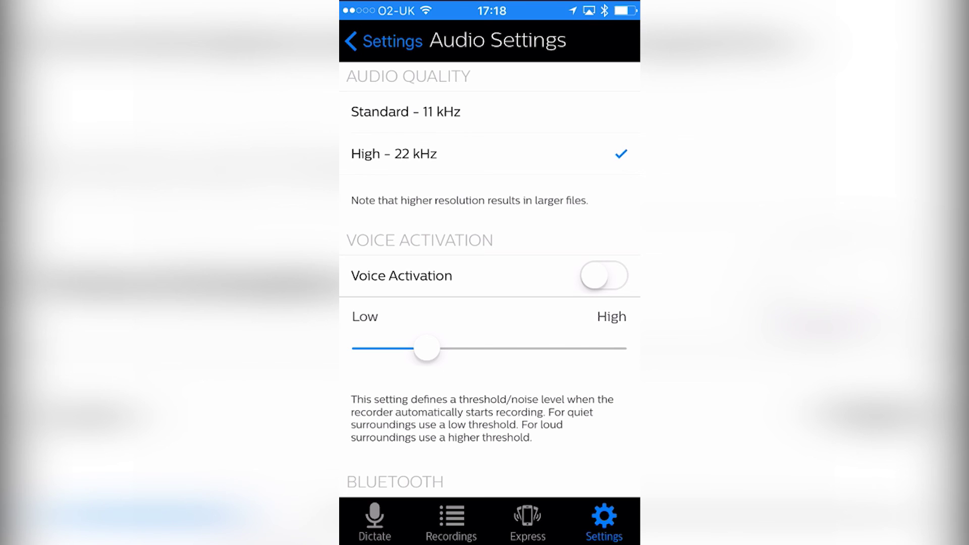
click(382, 40)
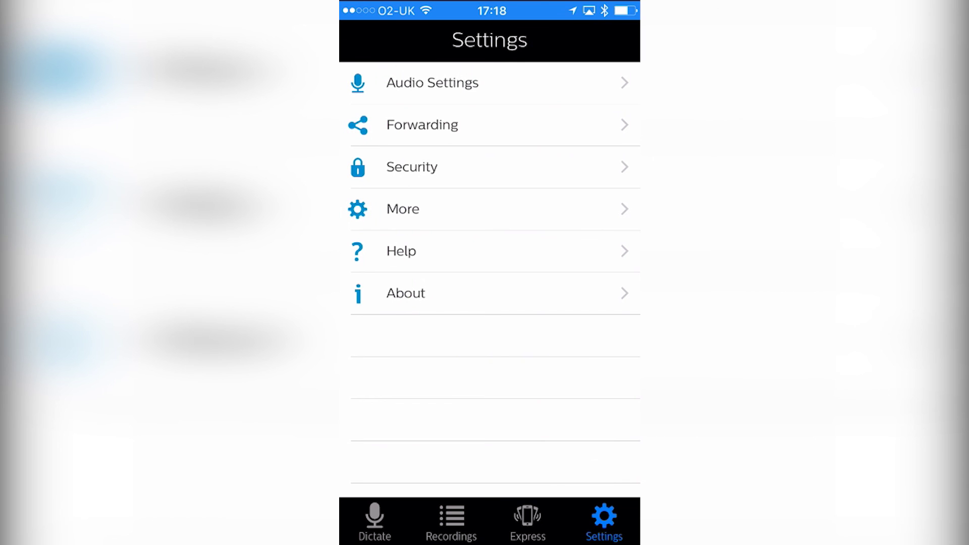